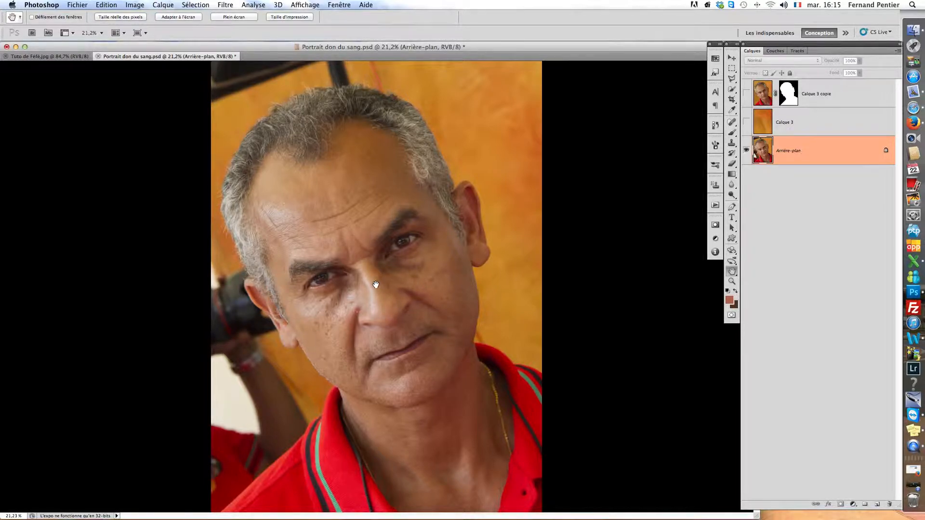
Duplicate the Arrière-plan layer of the portrait.
scroll(376, 285, up, 2)
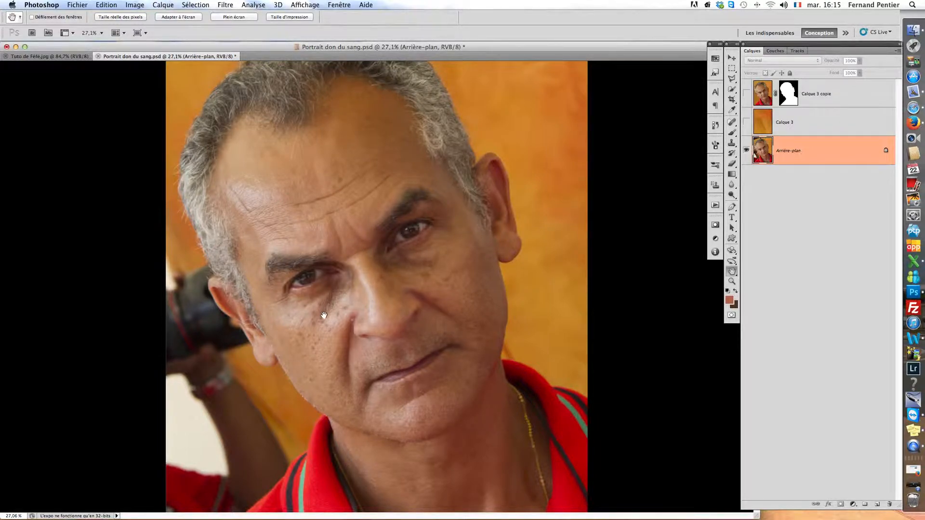
scroll(397, 339, up, 3)
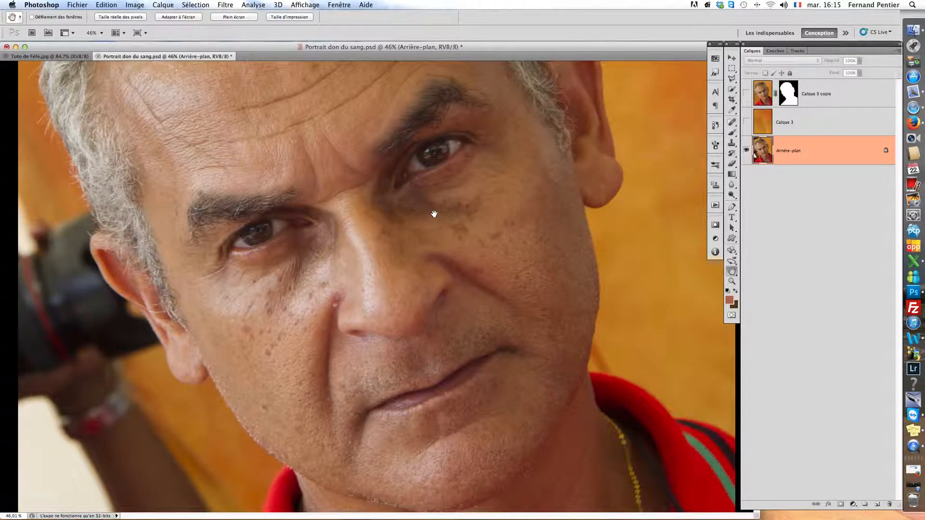
drag(499, 309, 500, 411)
scroll(506, 316, down, 2)
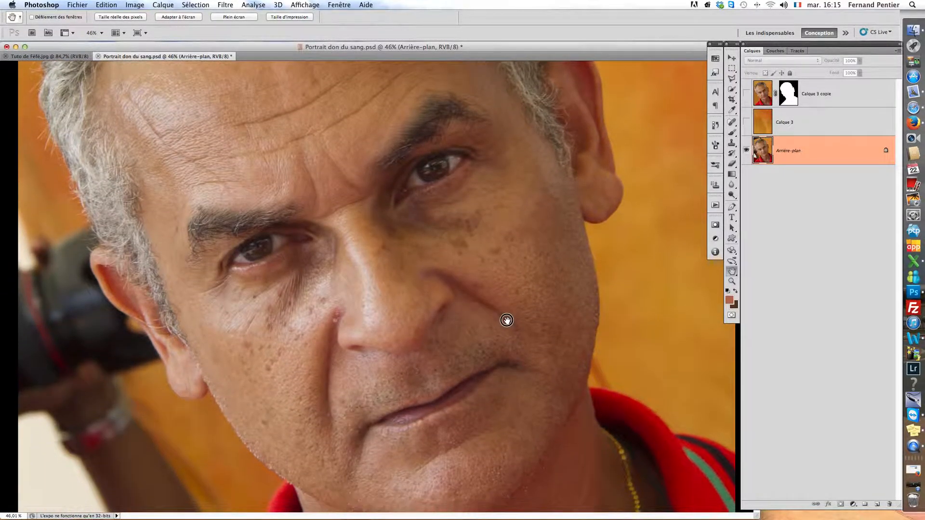
drag(507, 319, 480, 320)
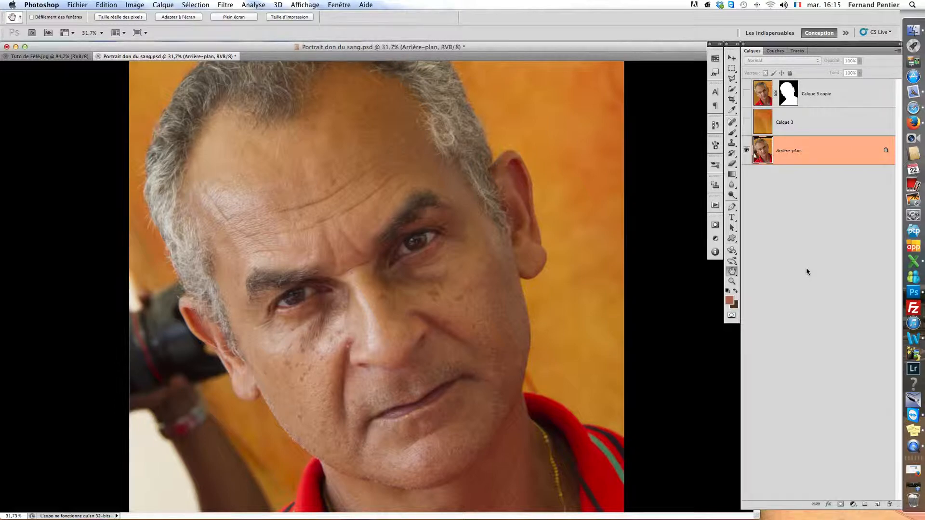
key(super+j)
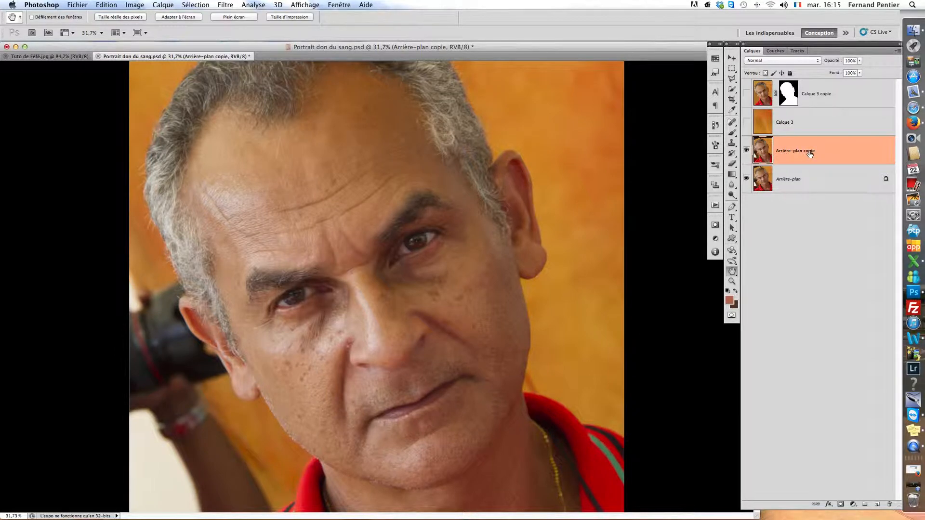
Set the duplicated layer's blend mode to Lumière vive and invert its colours.
click(783, 61)
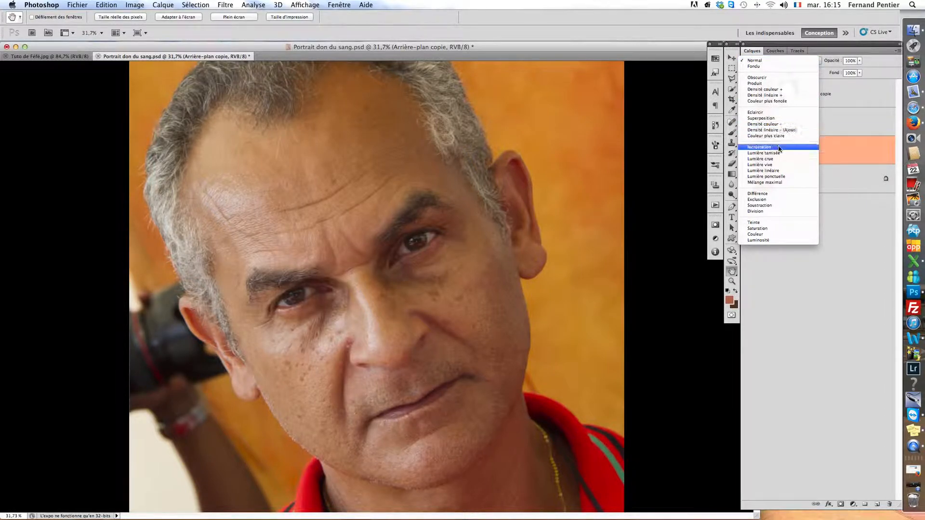
click(773, 165)
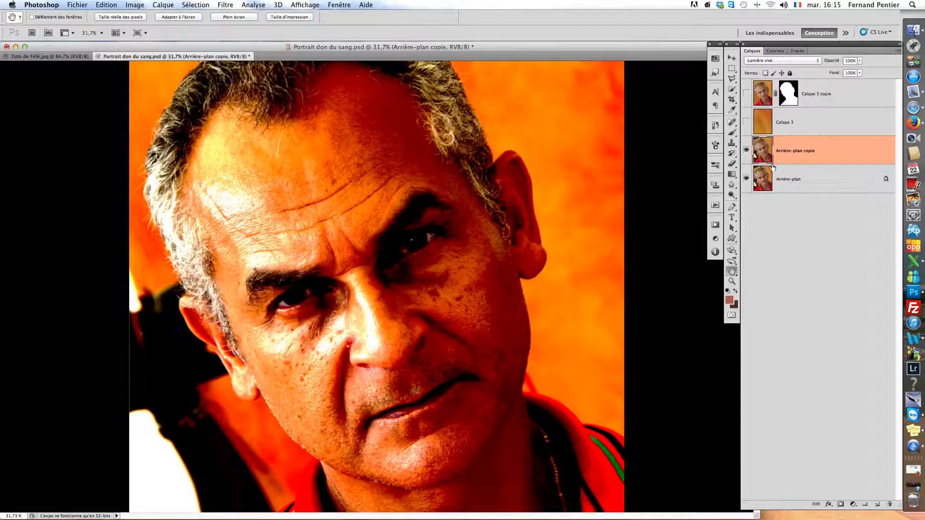
key(super+i)
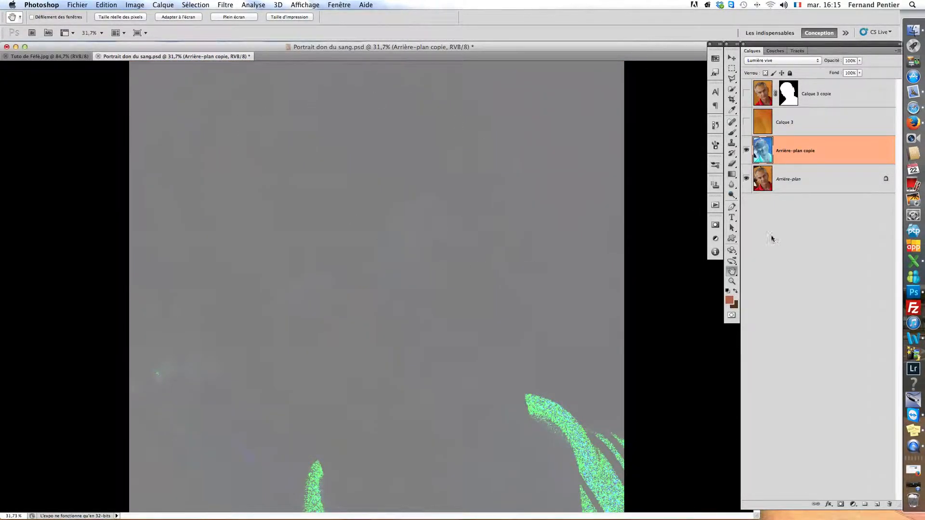
Apply the Passe-haut filter to the inverted layer with a radius of about 35 pixels.
click(224, 6)
mouse_move(245, 196)
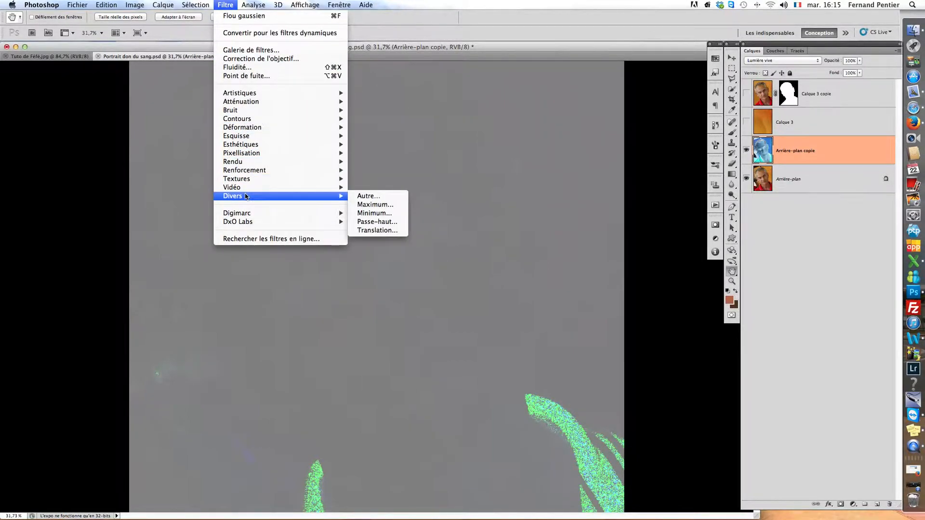
click(380, 222)
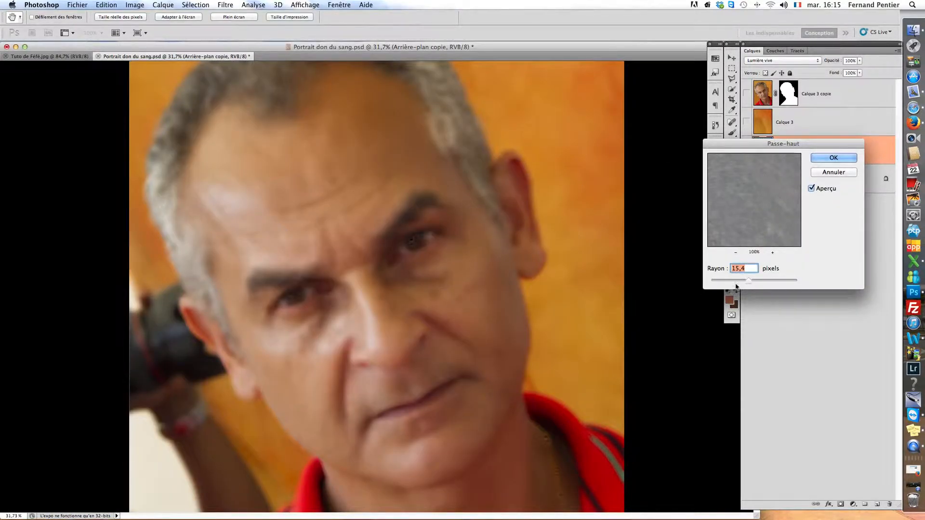
mouse_move(747, 285)
mouse_down()
mouse_move(736, 283)
mouse_move(760, 283)
mouse_up()
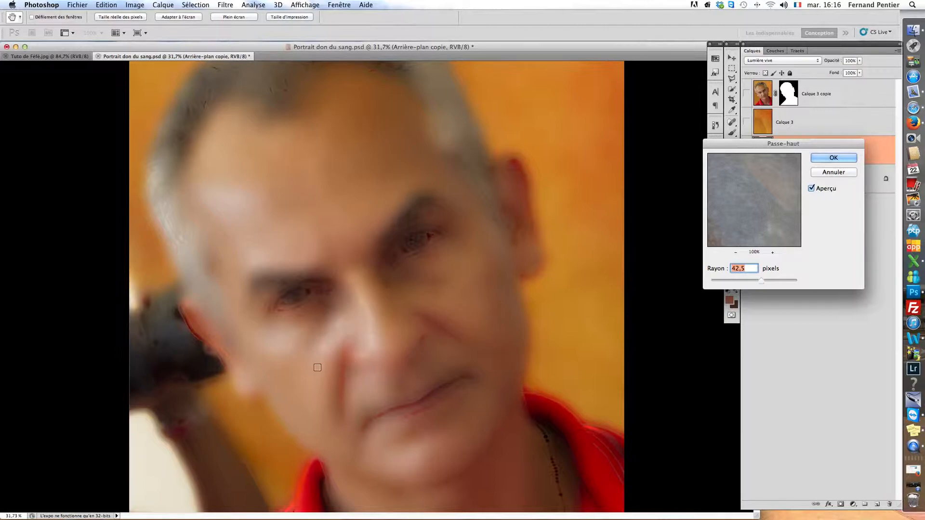
mouse_move(763, 283)
mouse_down()
mouse_move(750, 285)
mouse_move(758, 281)
mouse_up()
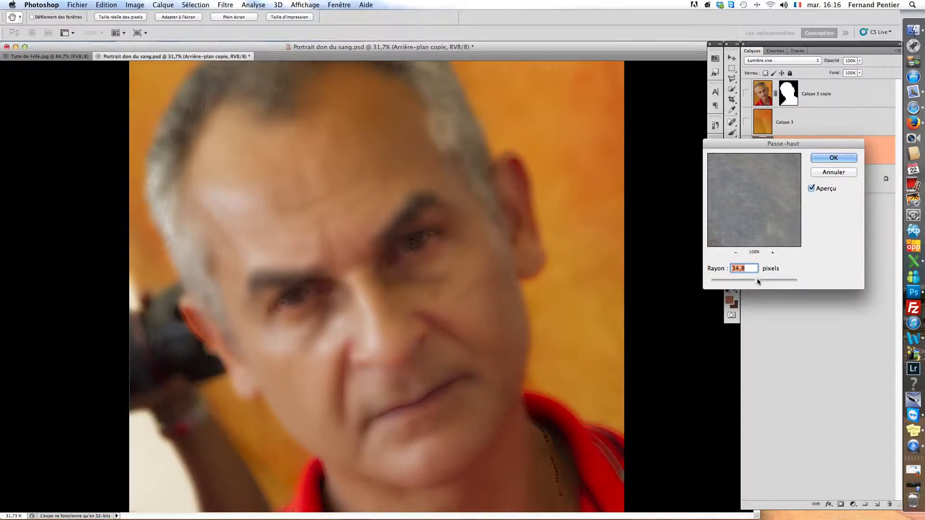
click(831, 159)
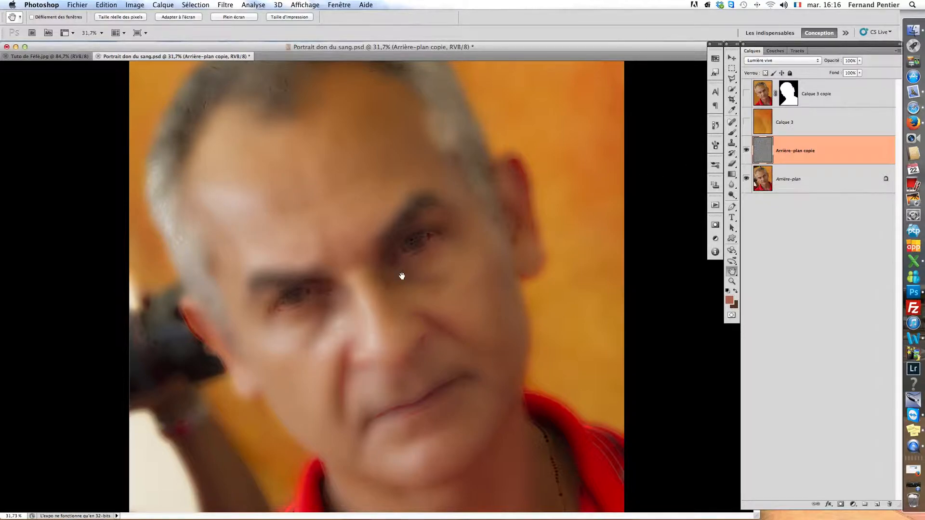
Apply a Flou gaussien of a few pixels to the high-pass layer, tuning the radius to bring back skin texture.
click(222, 4)
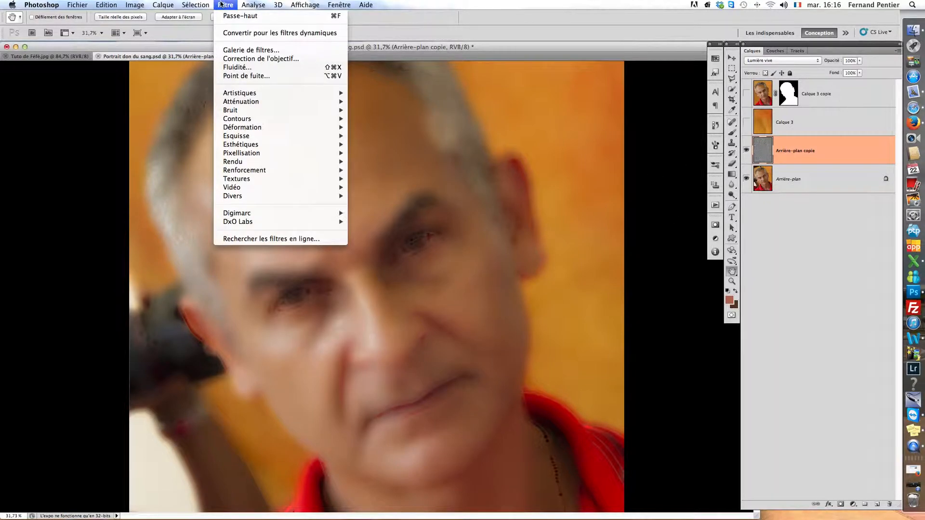
mouse_move(239, 101)
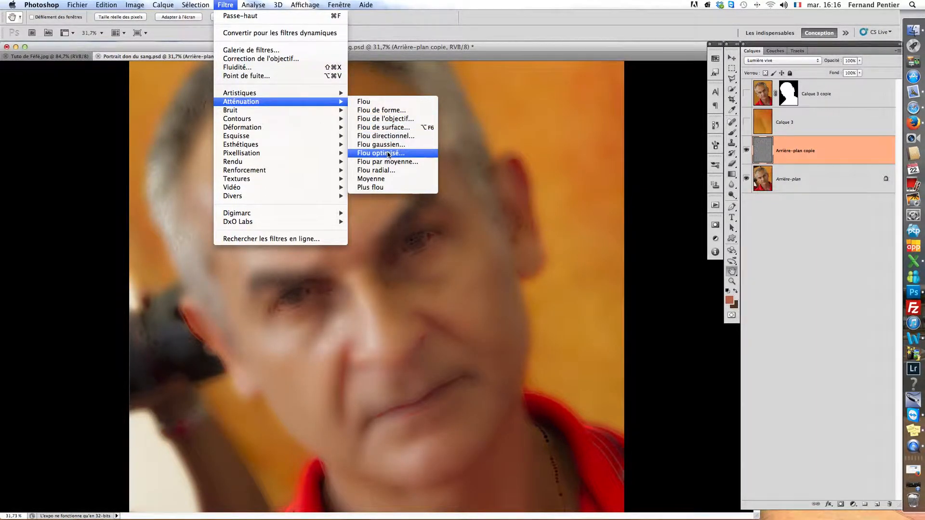
click(388, 145)
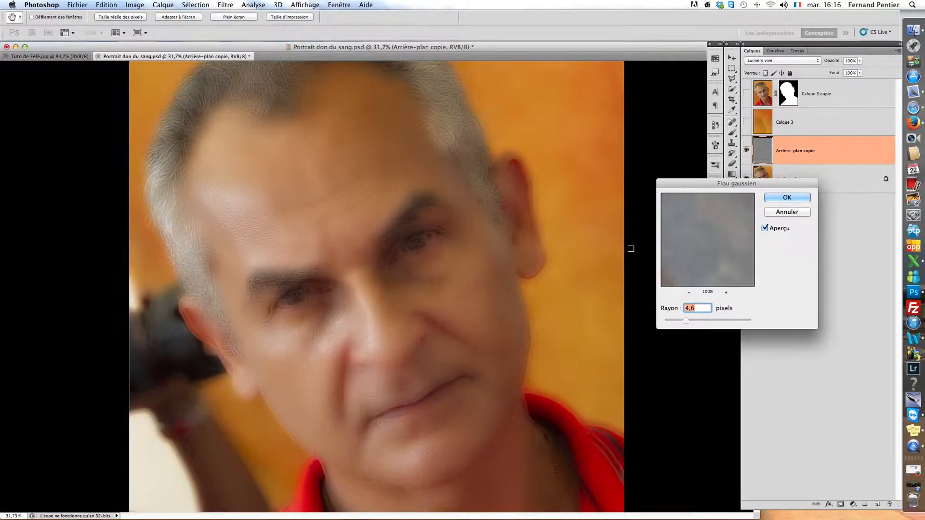
mouse_move(687, 322)
mouse_down()
mouse_move(705, 320)
mouse_move(684, 321)
mouse_up()
drag(688, 321, 689, 322)
mouse_move(685, 320)
mouse_down()
mouse_move(663, 318)
mouse_move(720, 321)
mouse_move(689, 322)
mouse_up()
mouse_move(690, 323)
mouse_down()
mouse_move(682, 324)
mouse_move(692, 323)
mouse_up()
click(787, 198)
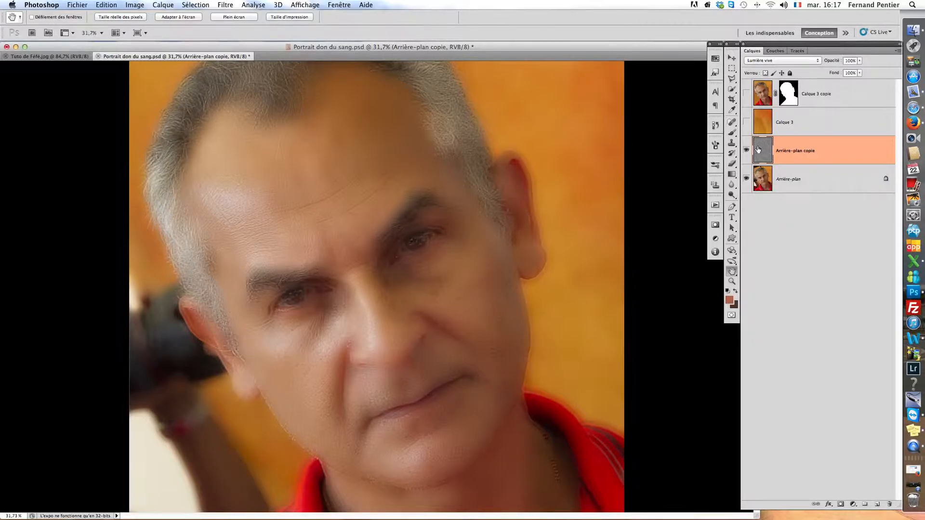
Hide the smoothing layer with a black mask and paint white over the cheeks, forehead and chin using a 300 px brush.
alt+click(841, 504)
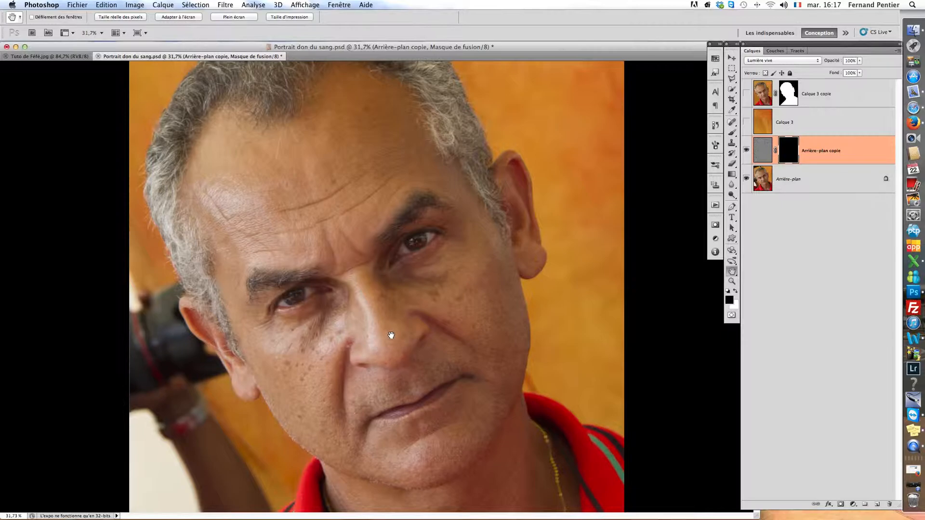
key(b)
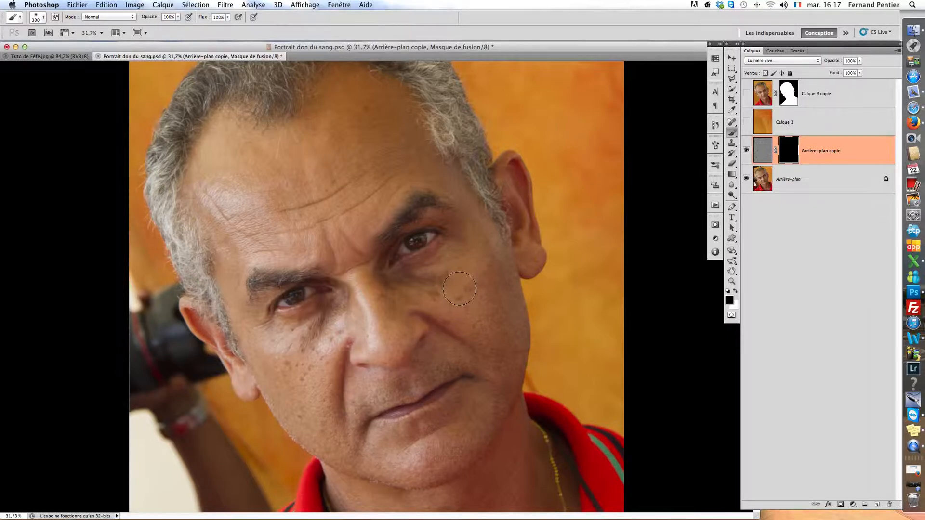
key(x)
mouse_move(305, 406)
mouse_down()
mouse_move(276, 397)
mouse_move(328, 439)
mouse_move(295, 351)
mouse_move(338, 343)
mouse_move(320, 356)
mouse_move(328, 327)
mouse_move(289, 347)
mouse_move(328, 325)
mouse_move(264, 343)
mouse_move(202, 171)
mouse_move(234, 246)
mouse_move(249, 155)
mouse_move(230, 132)
mouse_move(210, 152)
mouse_move(270, 247)
mouse_move(216, 215)
mouse_move(303, 195)
mouse_move(386, 159)
mouse_move(289, 160)
mouse_move(321, 124)
mouse_up()
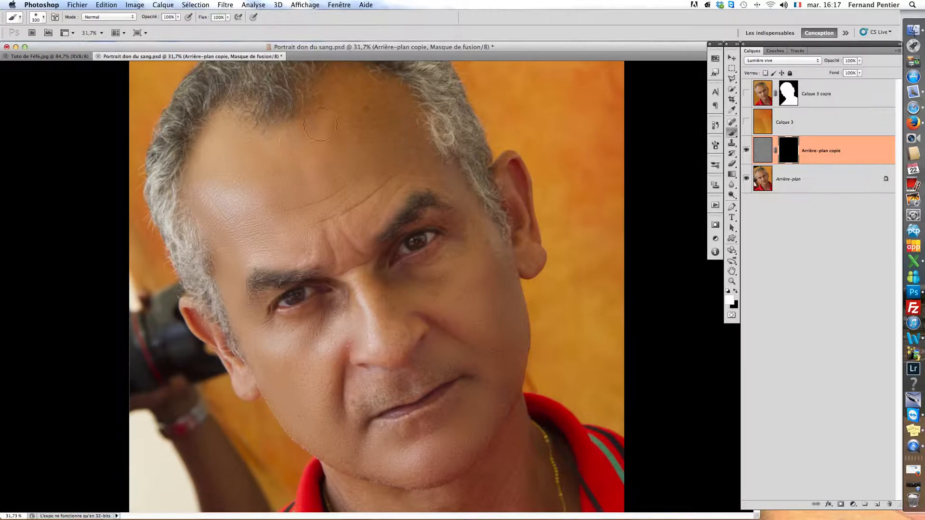
mouse_move(340, 184)
mouse_down()
mouse_move(352, 204)
mouse_move(313, 229)
mouse_move(315, 252)
mouse_move(350, 260)
mouse_move(366, 250)
mouse_move(348, 169)
mouse_move(357, 261)
mouse_move(385, 316)
mouse_move(378, 292)
mouse_move(442, 272)
mouse_up()
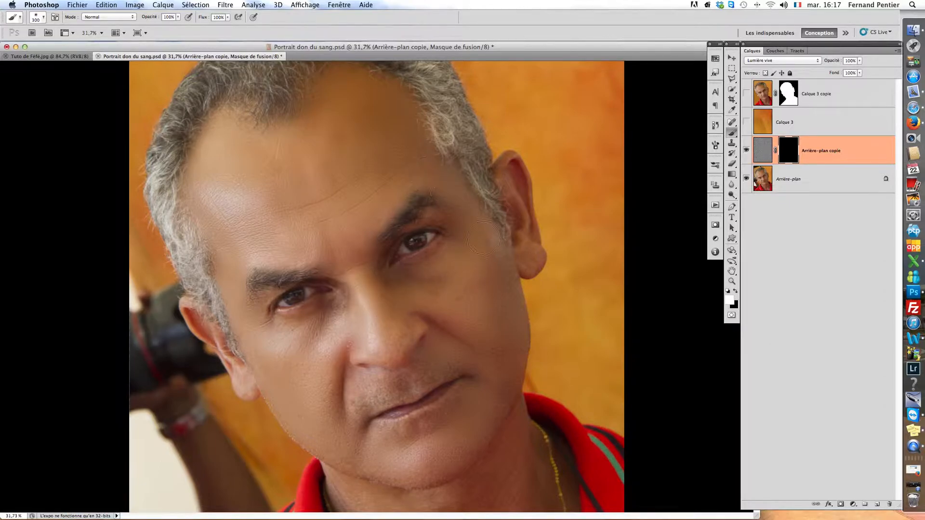
mouse_move(429, 328)
mouse_down()
mouse_move(382, 347)
mouse_move(406, 330)
mouse_move(397, 374)
mouse_move(358, 421)
mouse_move(387, 398)
mouse_move(384, 386)
mouse_move(357, 400)
mouse_move(393, 378)
mouse_move(346, 412)
mouse_move(447, 372)
mouse_move(405, 379)
mouse_move(443, 346)
mouse_move(436, 364)
mouse_move(469, 362)
mouse_move(457, 364)
mouse_move(469, 393)
mouse_move(430, 428)
mouse_move(457, 406)
mouse_move(398, 447)
mouse_move(371, 450)
mouse_move(404, 439)
mouse_move(354, 426)
mouse_move(354, 393)
mouse_move(335, 407)
mouse_move(393, 474)
mouse_move(351, 466)
mouse_up()
Reduce the brush to 150 px and paint the mask white at the temple, around the eyes and beside the nose.
key(bracketleft)
key(bracketleft)
key(bracketleft)
key(bracketleft)
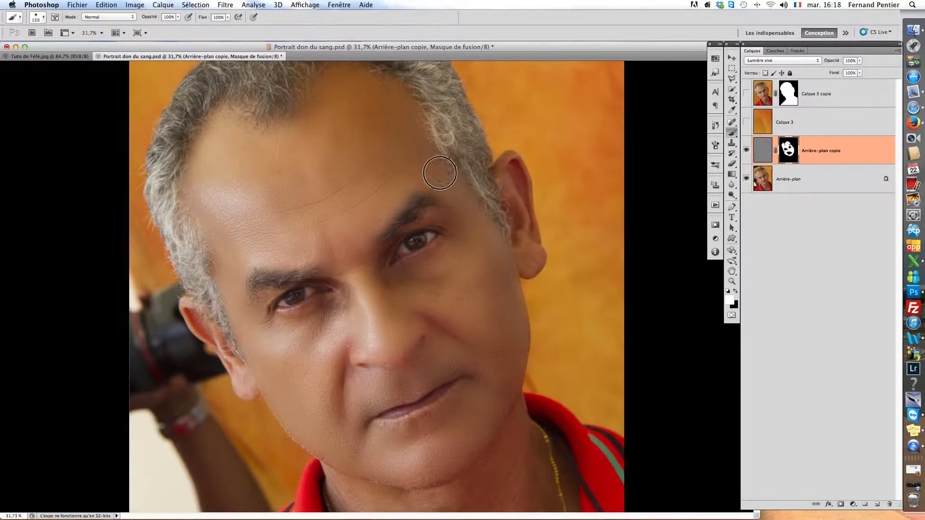
mouse_move(452, 230)
mouse_down()
mouse_move(422, 211)
mouse_move(448, 225)
mouse_up()
mouse_move(412, 281)
mouse_down()
mouse_move(459, 280)
mouse_move(384, 284)
mouse_move(398, 286)
mouse_up()
mouse_move(322, 308)
mouse_down()
mouse_move(330, 305)
mouse_move(323, 320)
mouse_move(326, 307)
mouse_up()
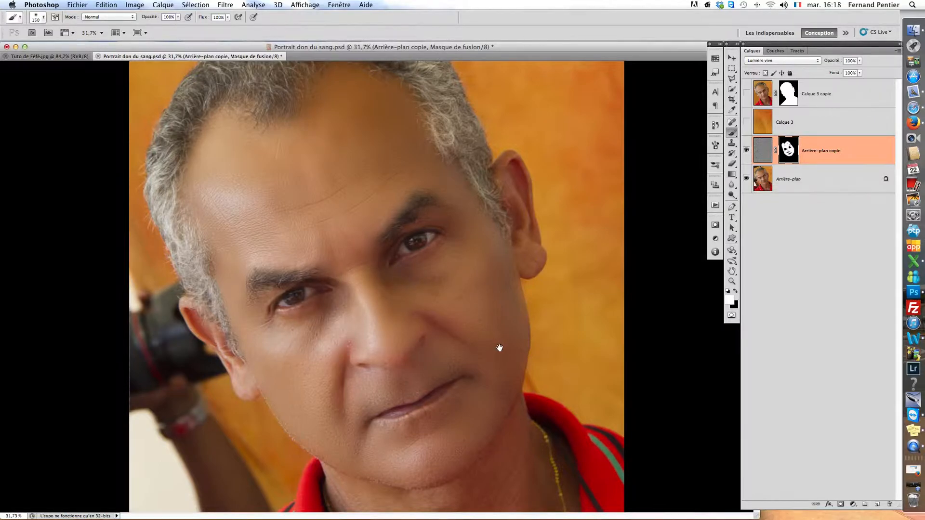
Enlarge the brush to 400 px and paint the mask white over the neck and upper chest inside the collar.
drag(499, 347, 479, 237)
drag(523, 341, 520, 313)
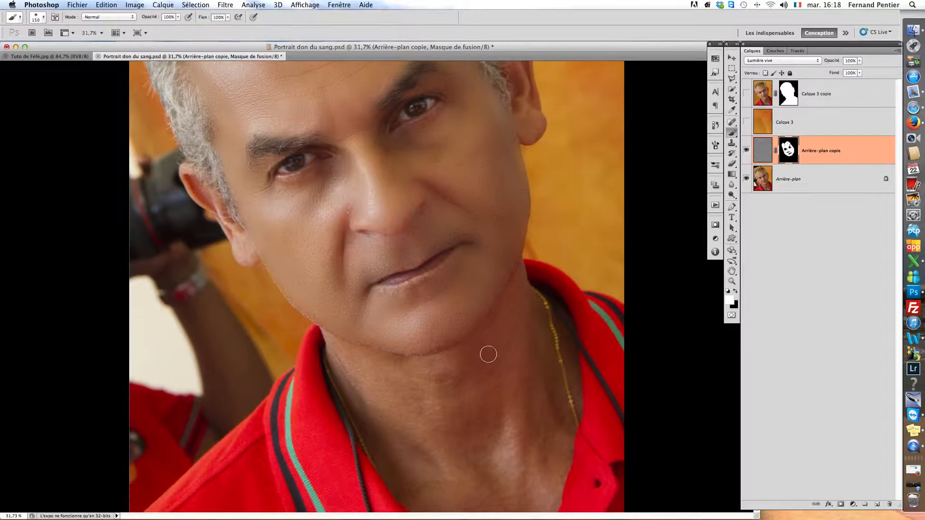
key(f)
drag(500, 362, 380, 333)
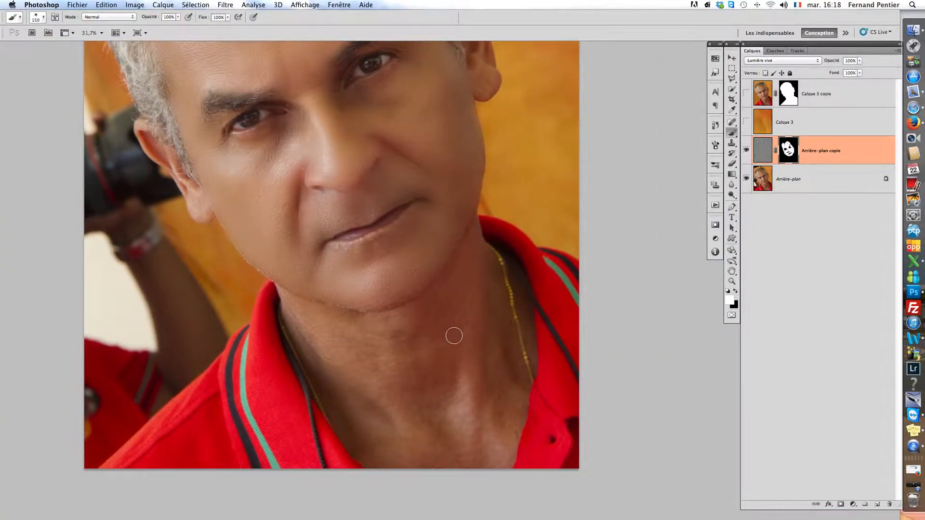
key(bracketright)
key(bracketright)
key(bracketright)
key(bracketright)
key(bracketright)
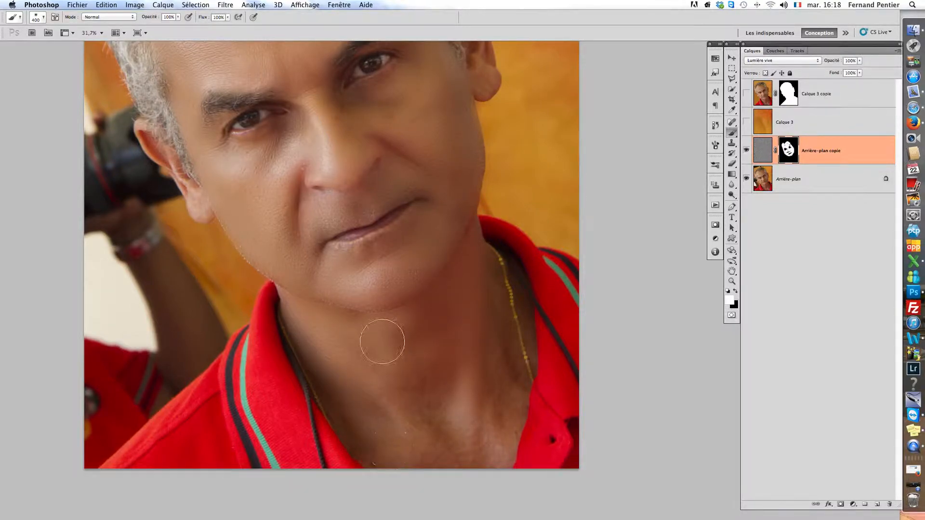
mouse_move(487, 440)
mouse_down()
mouse_move(492, 276)
mouse_move(509, 357)
mouse_up()
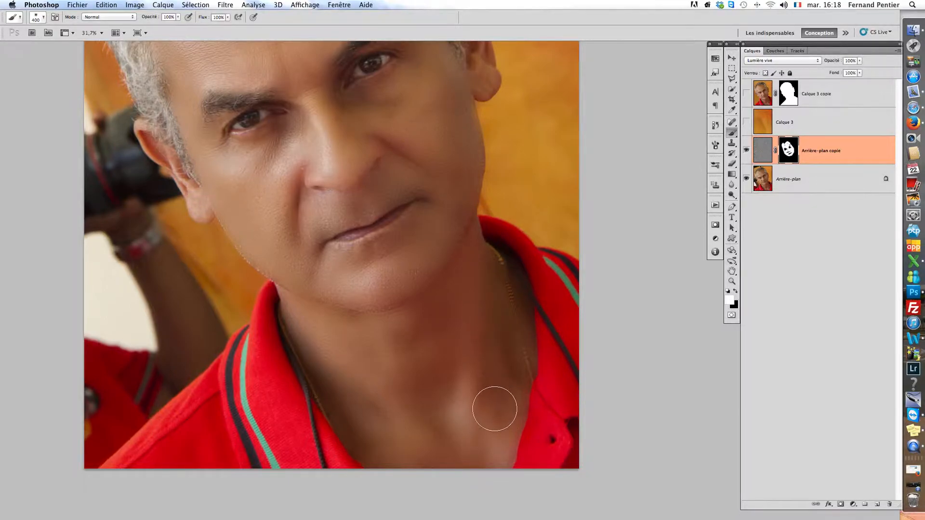
drag(481, 384, 510, 239)
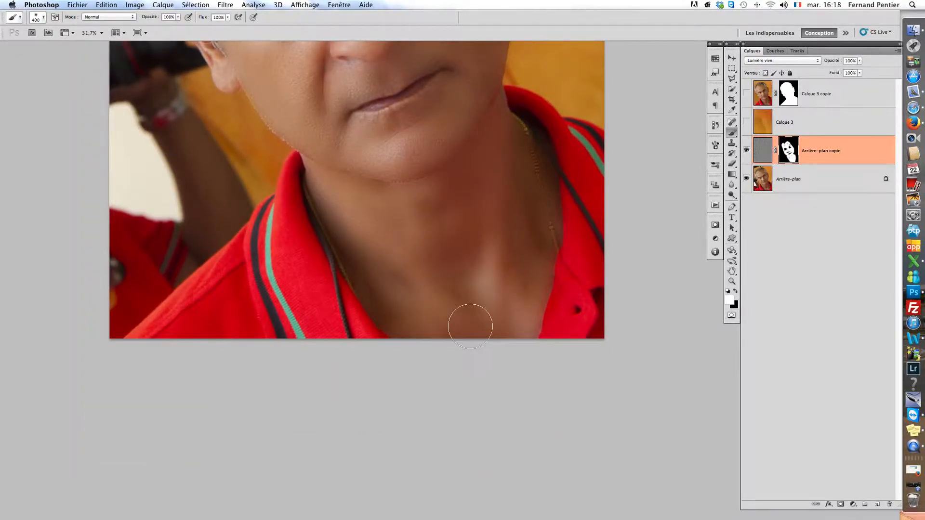
Lower the smoothing layer's opacity to 61% and compare the portrait with the layer hidden and shown.
mouse_move(398, 188)
mouse_down()
mouse_move(406, 429)
mouse_move(414, 429)
mouse_up()
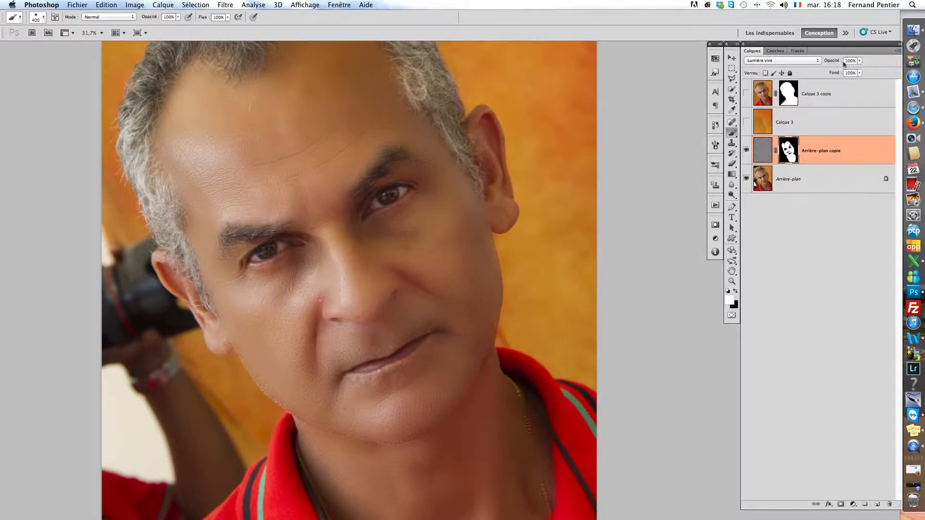
drag(835, 64, 818, 64)
click(747, 151)
click(747, 151)
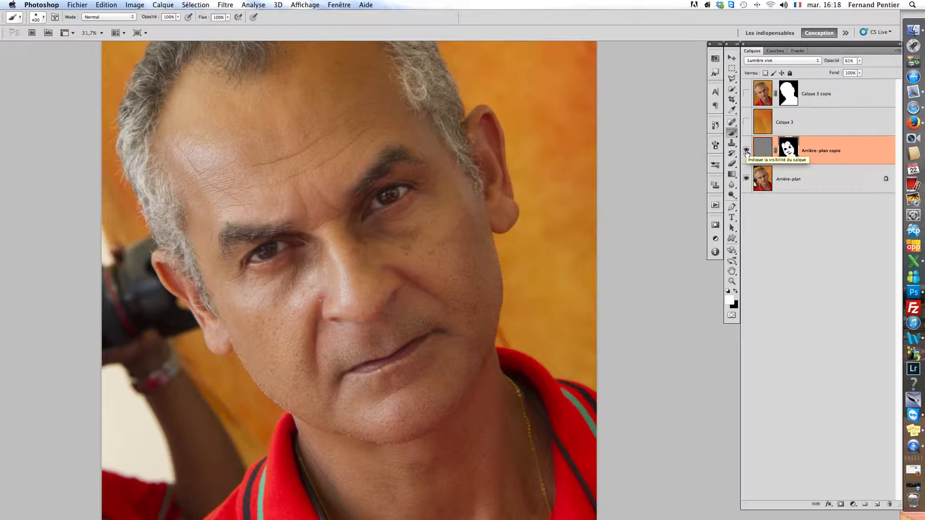
Show the layers Calque 3 and Calque 3 copie to display the portrait on the cleaned background.
key(super+minus)
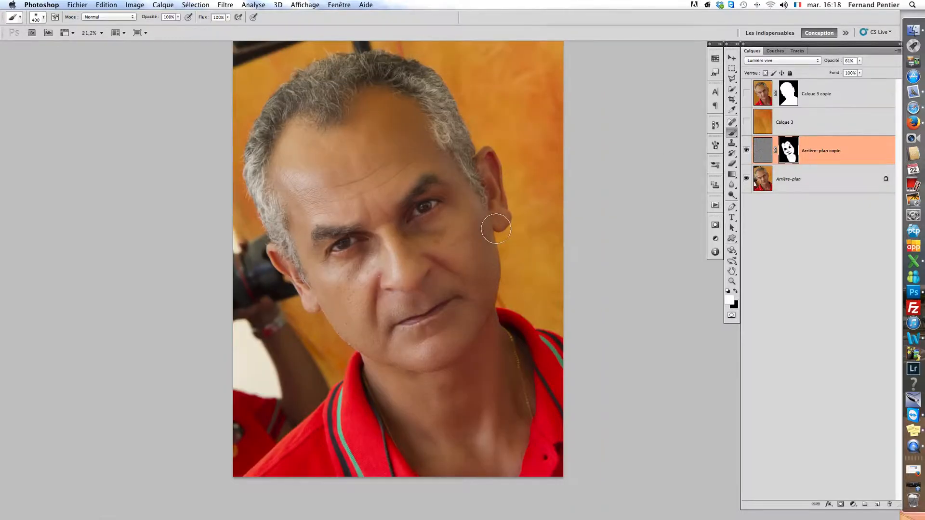
scroll(654, 213, down, 3)
scroll(525, 219, up, 2)
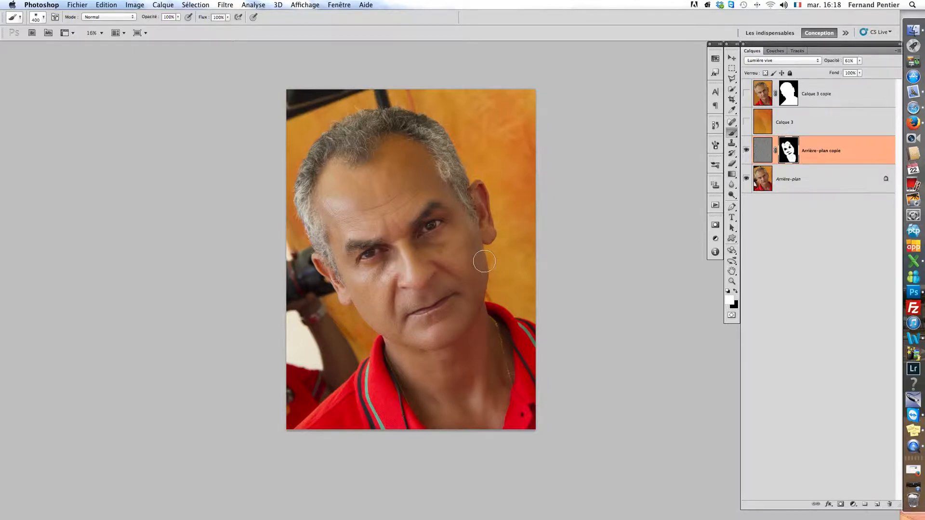
scroll(485, 261, up, 1)
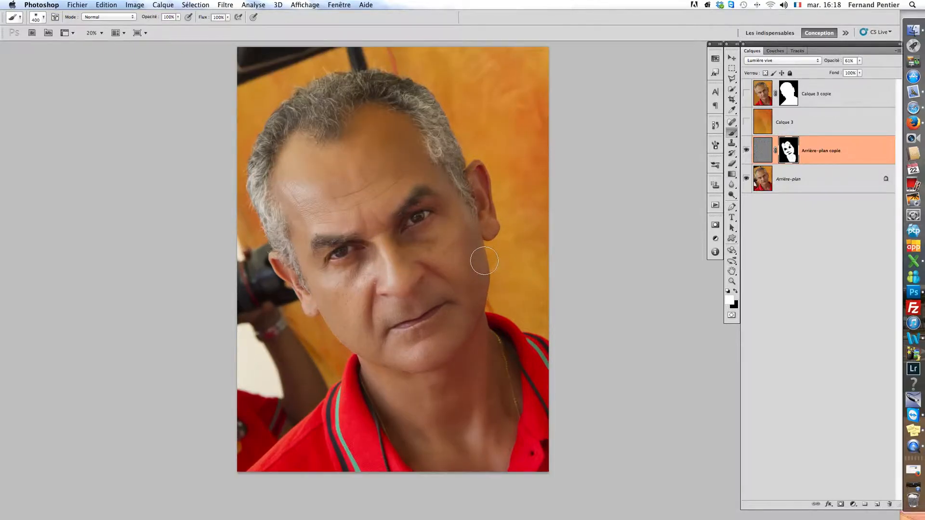
click(747, 121)
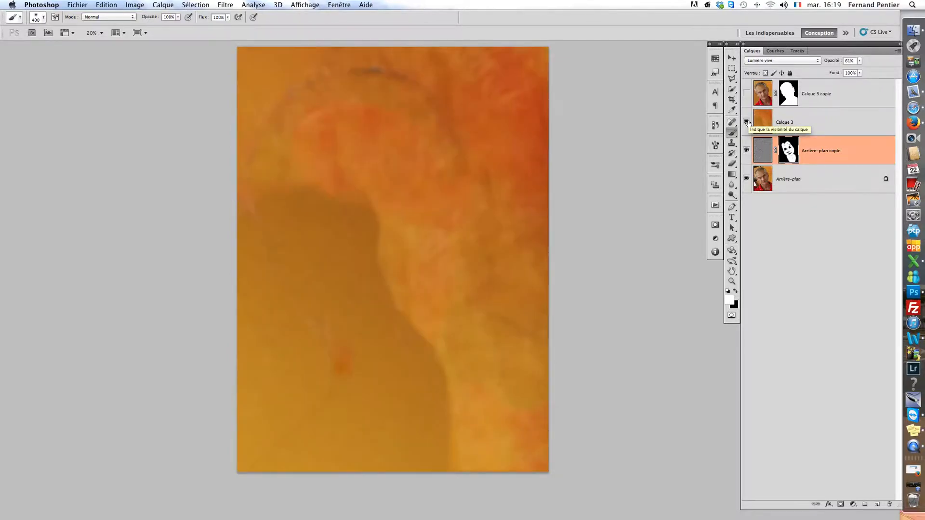
click(747, 94)
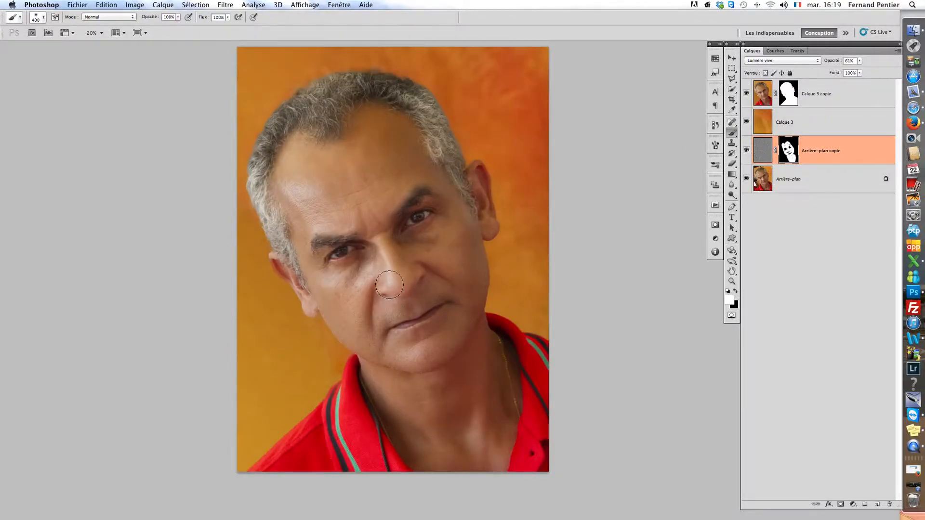
Examine the smoothed skin texture at 100% on the cheek, around the mouth and eye, and across the forehead.
mouse_move(453, 240)
mouse_down()
mouse_move(447, 269)
mouse_move(448, 257)
mouse_up()
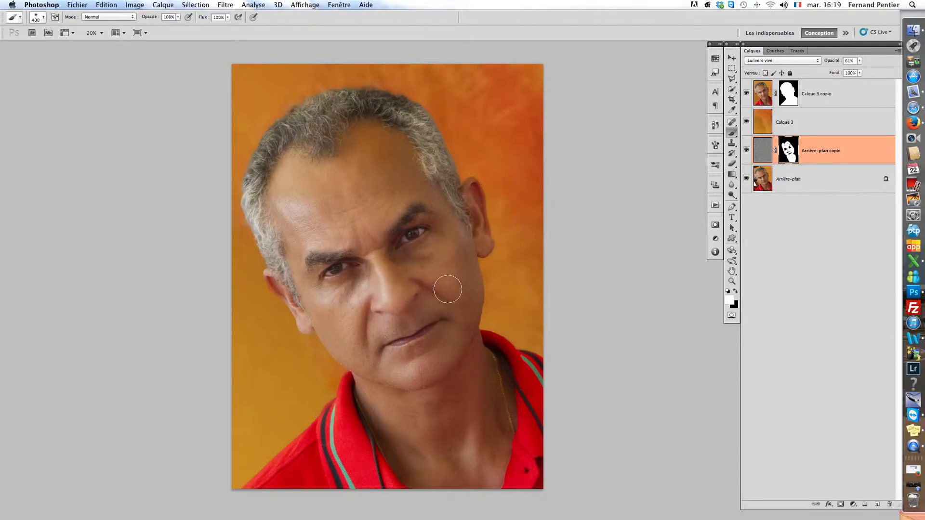
double_click(732, 282)
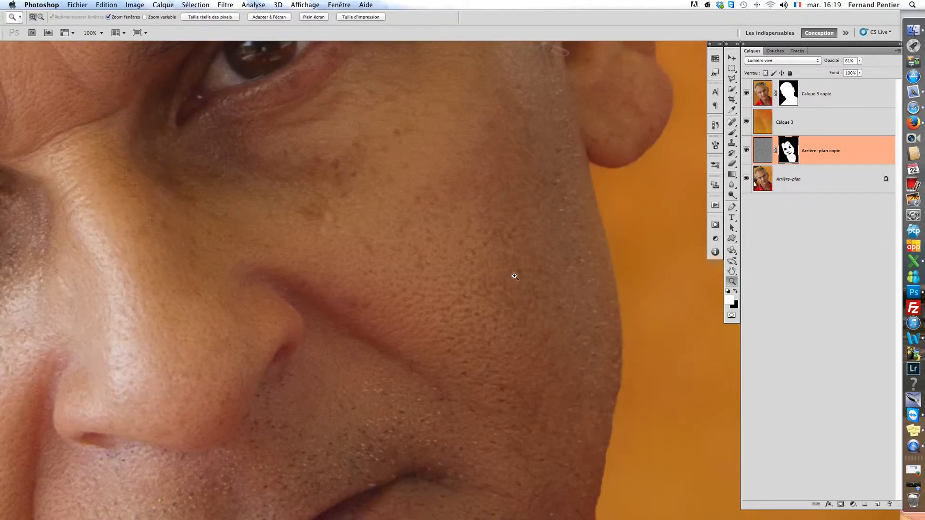
drag(347, 276, 376, 136)
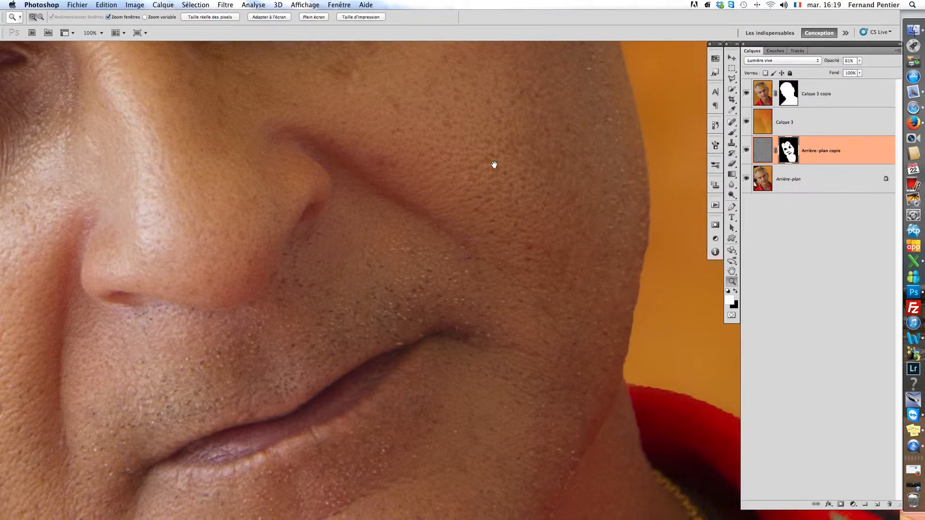
drag(545, 260, 629, 201)
drag(272, 241, 465, 367)
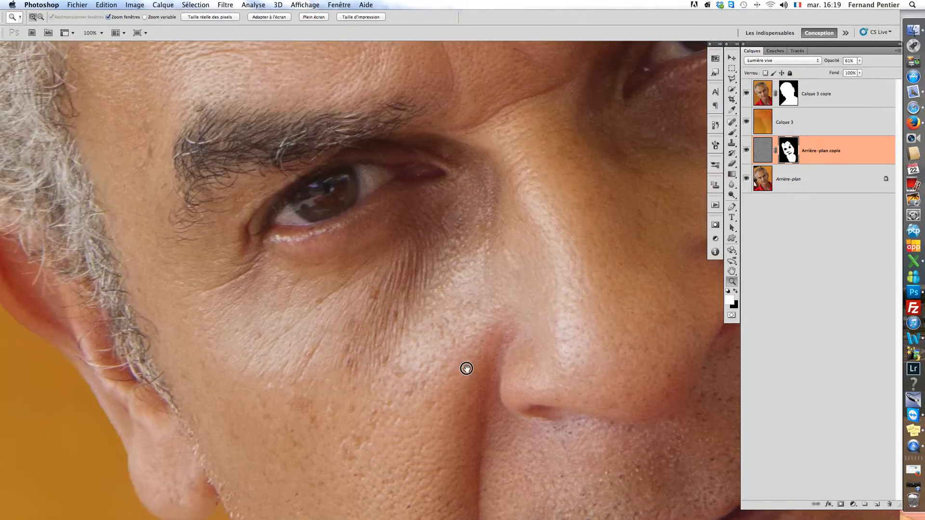
drag(440, 150, 413, 374)
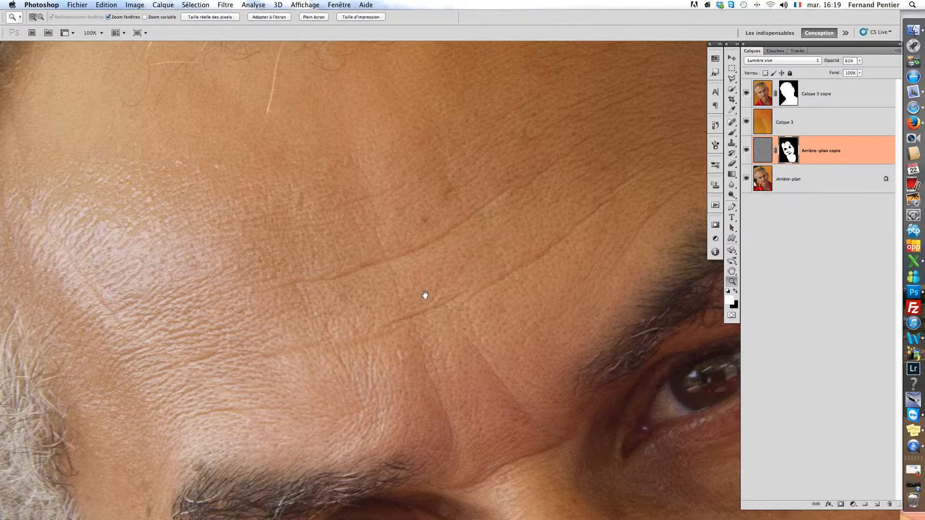
Compare the whole retouched portrait with the original by isolating the Arrière-plan layer and restoring all layers.
scroll(425, 295, down, 8)
drag(442, 310, 414, 313)
drag(529, 385, 516, 192)
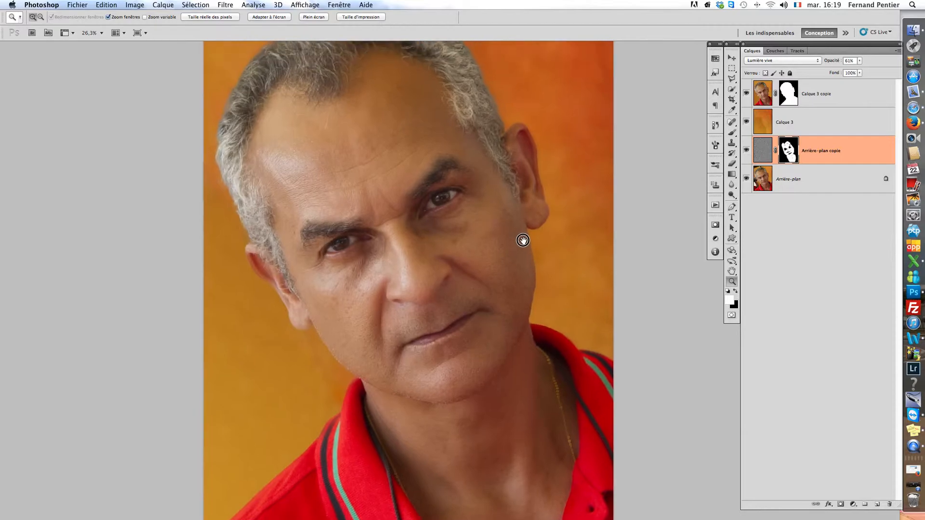
alt+click(747, 179)
alt+click(747, 179)
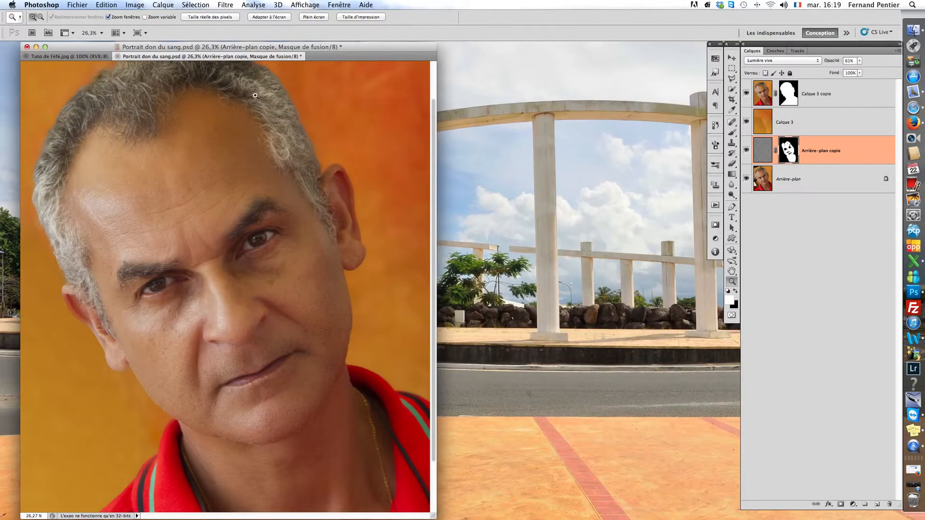
Fit the portrait in its document window and switch to the open image Tuto de Féfé.jpg.
alt+click(297, 301)
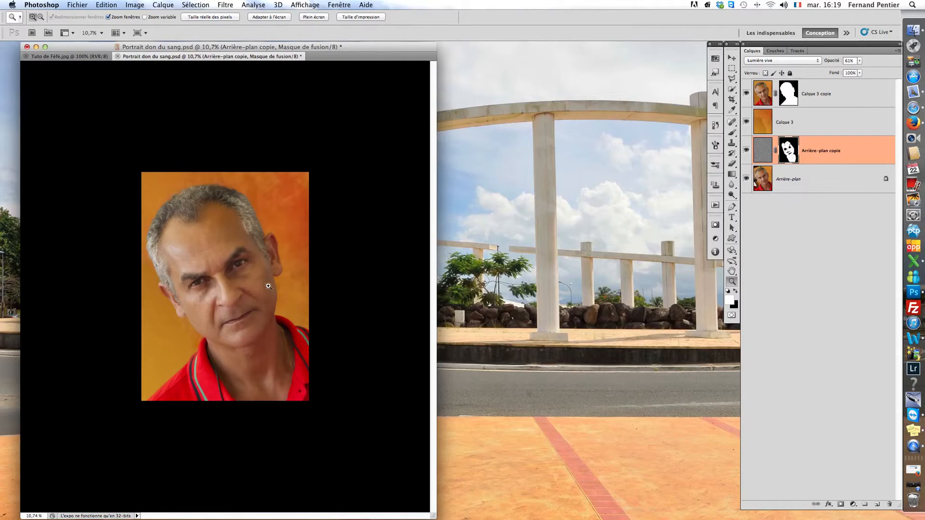
double_click(732, 271)
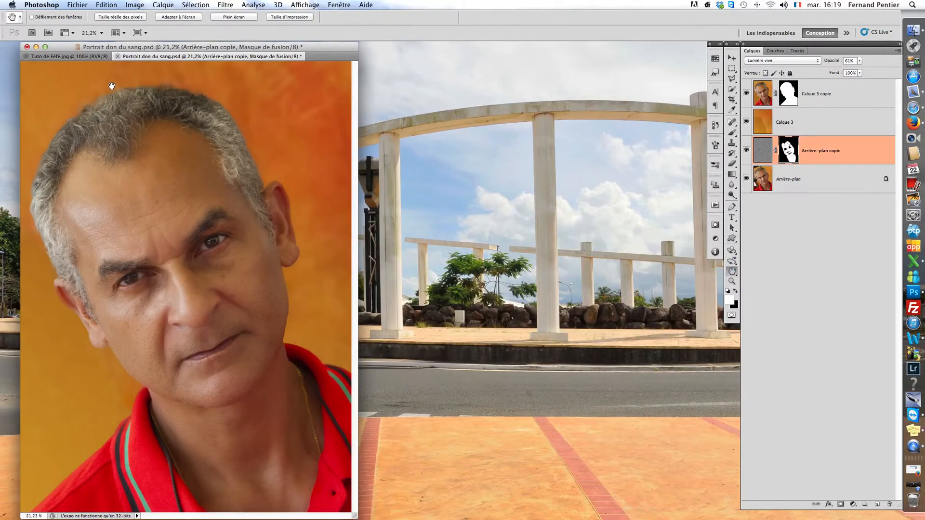
click(68, 56)
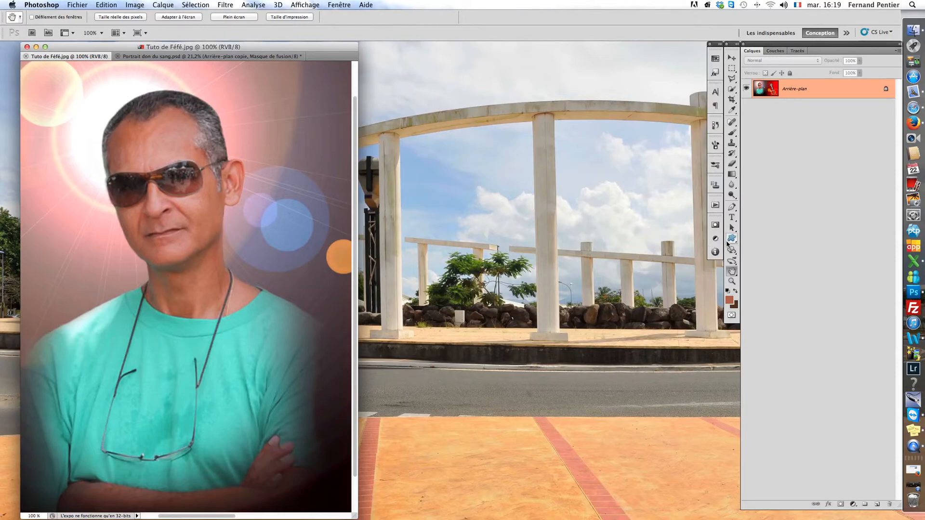